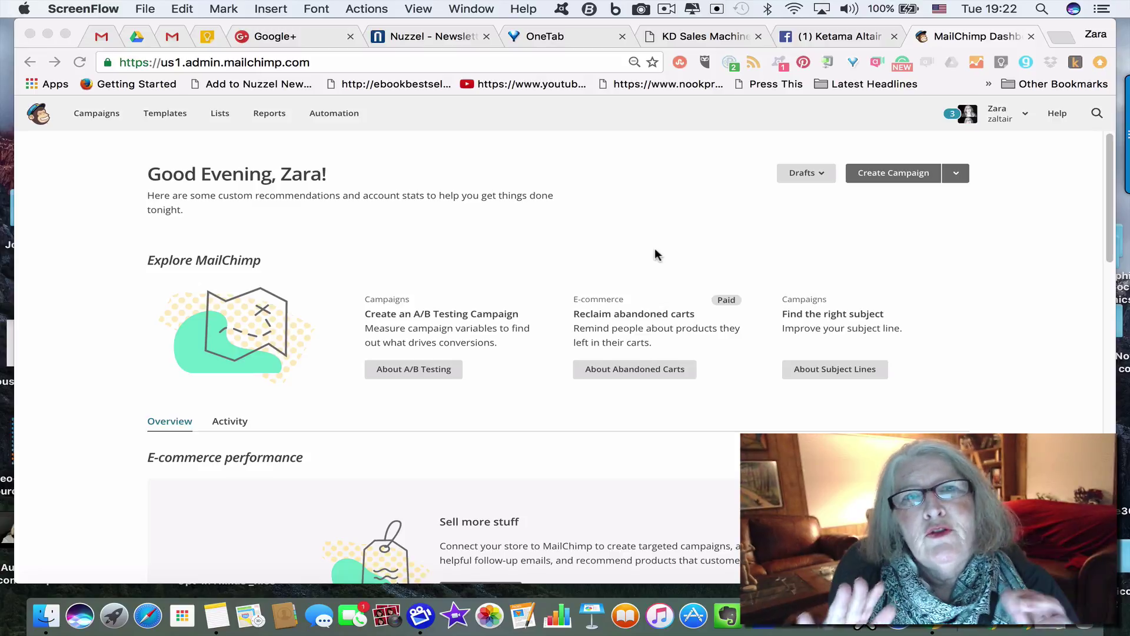
# - Open the author template from the Templates list in the drag-and-drop template editor
pyautogui.scroll(-2, 664, 250)
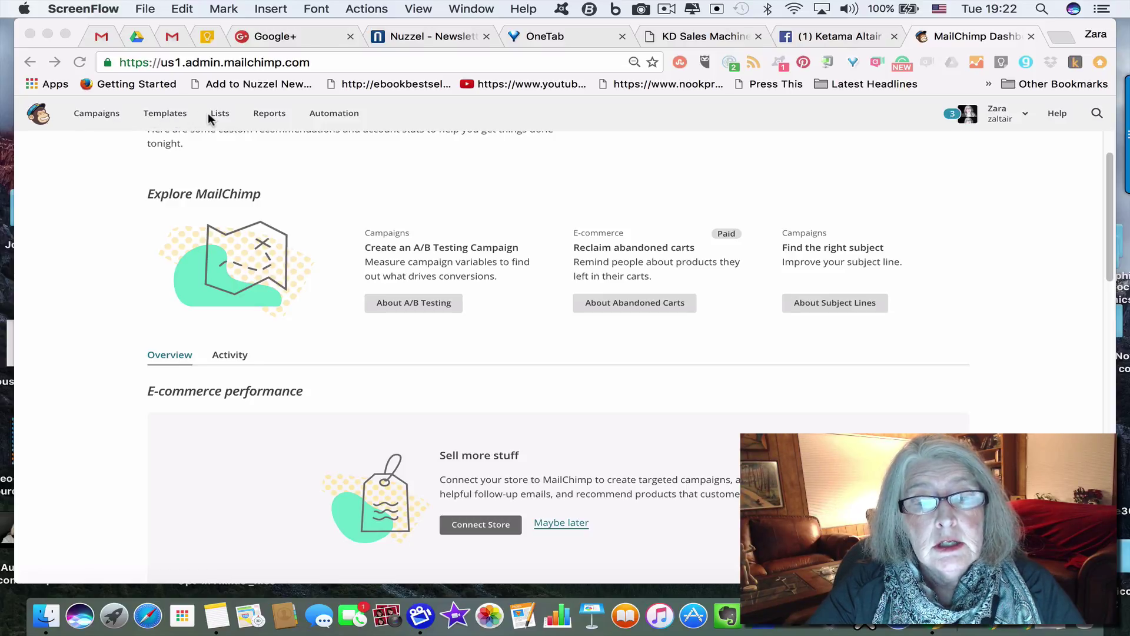
pyautogui.click(162, 109)
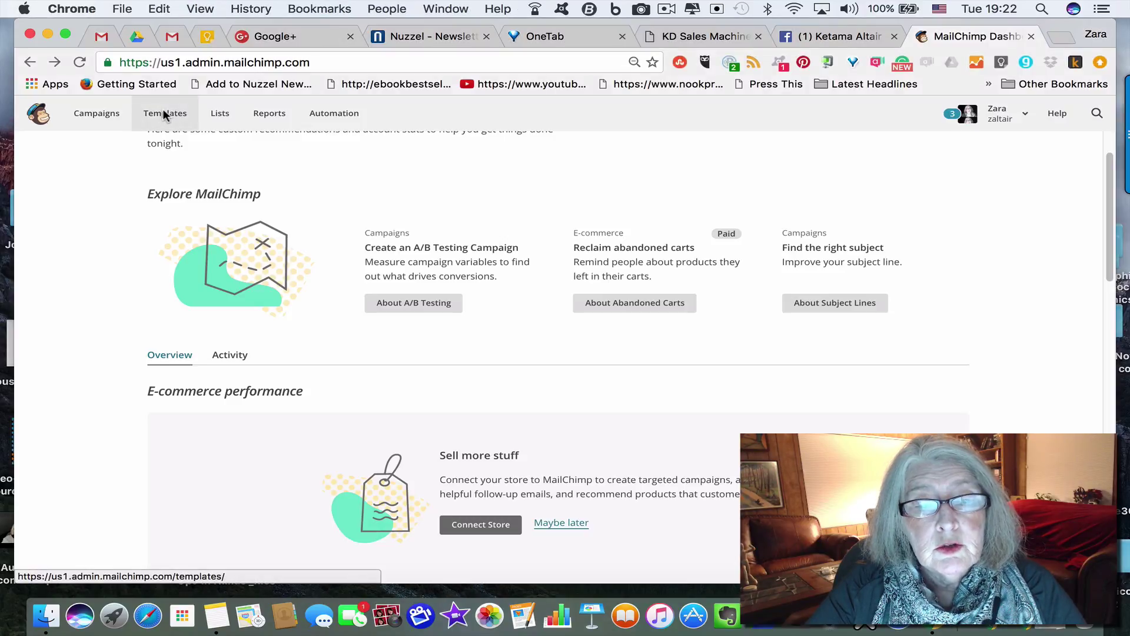
pyautogui.click(163, 113)
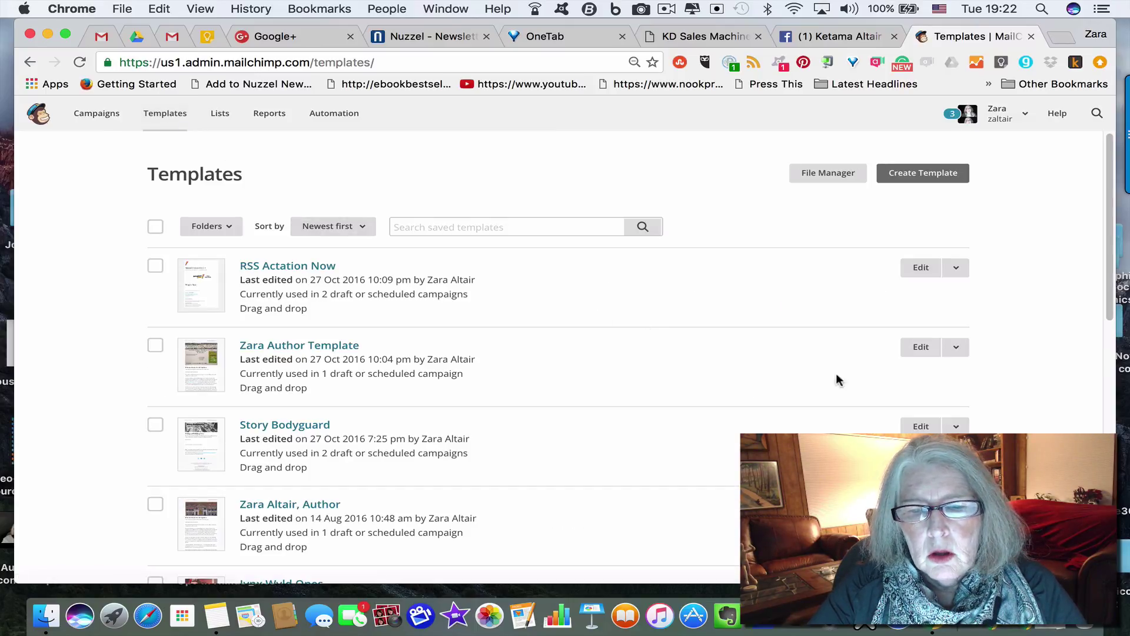
pyautogui.click(351, 347)
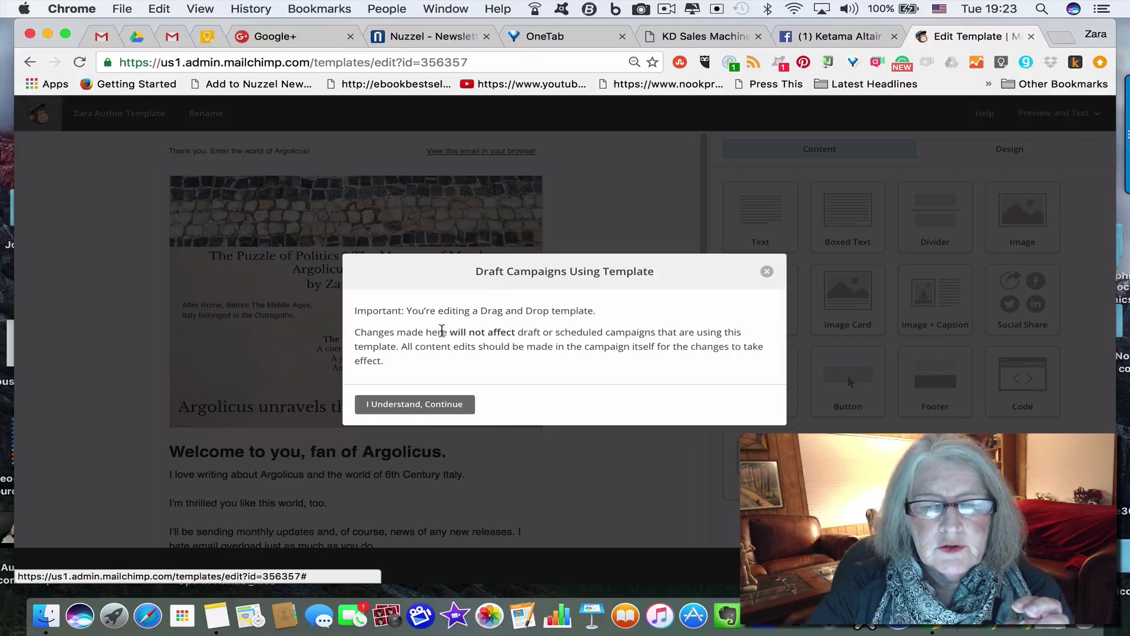
# - Accept the template warning and open the 'Welcome to you, fan of Argolicus.' text block for review
pyautogui.click(439, 405)
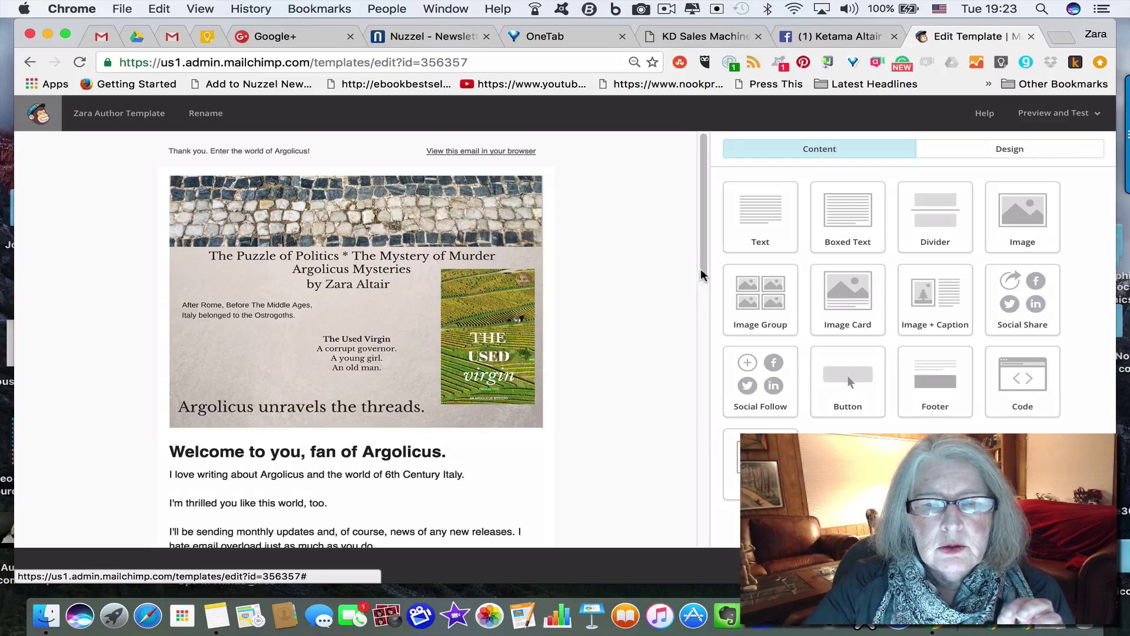
pyautogui.scroll(-2, 700, 275)
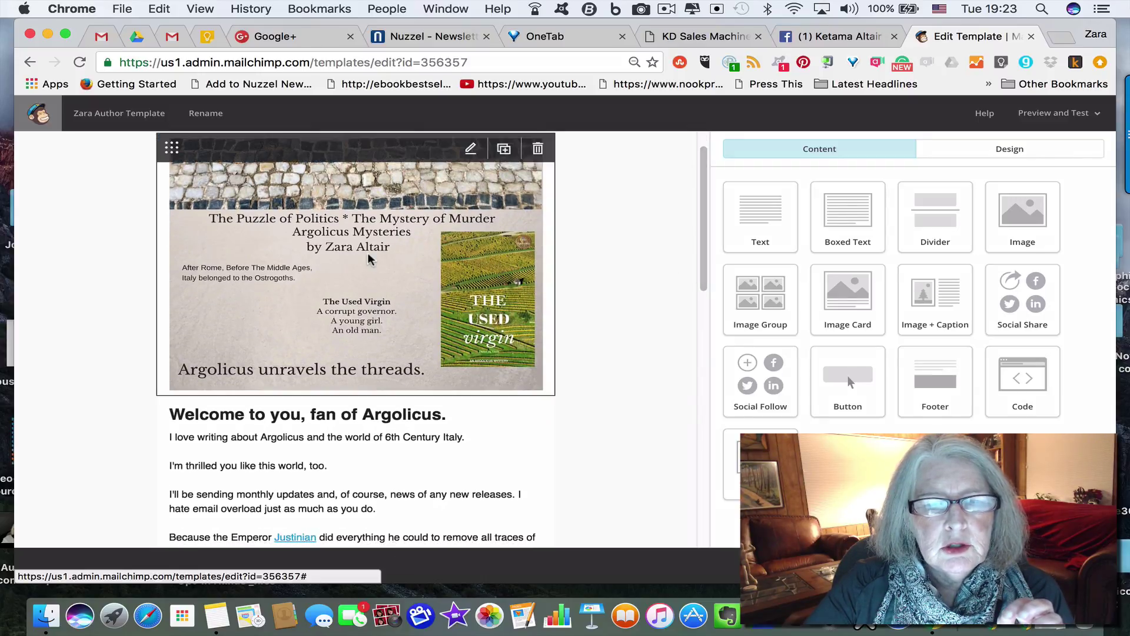
pyautogui.scroll(-3, 702, 269)
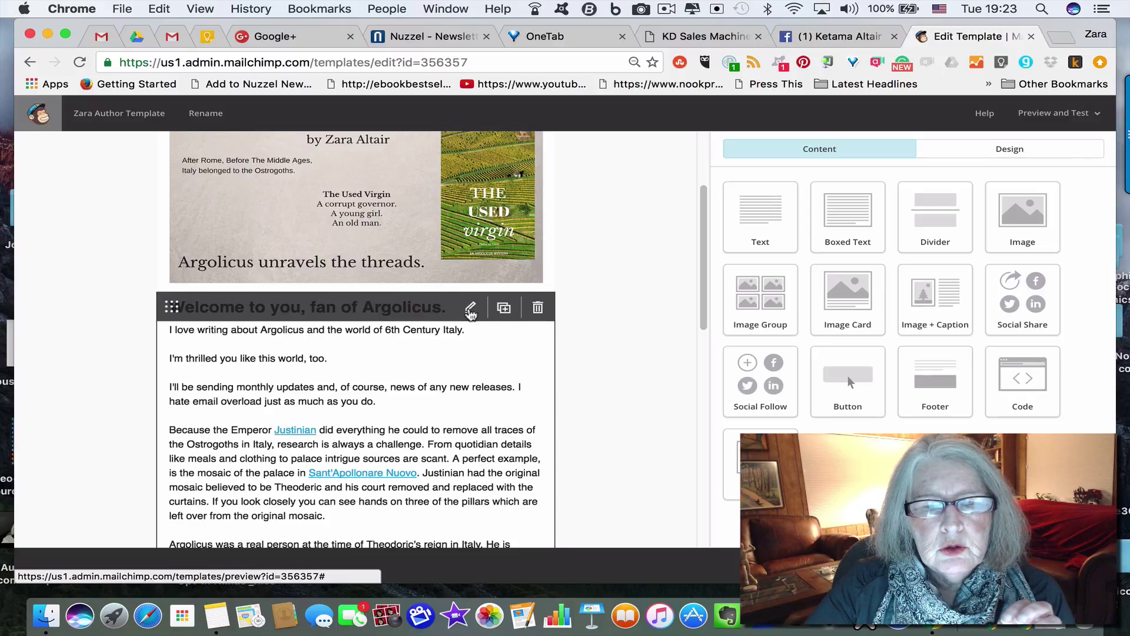
pyautogui.click(471, 309)
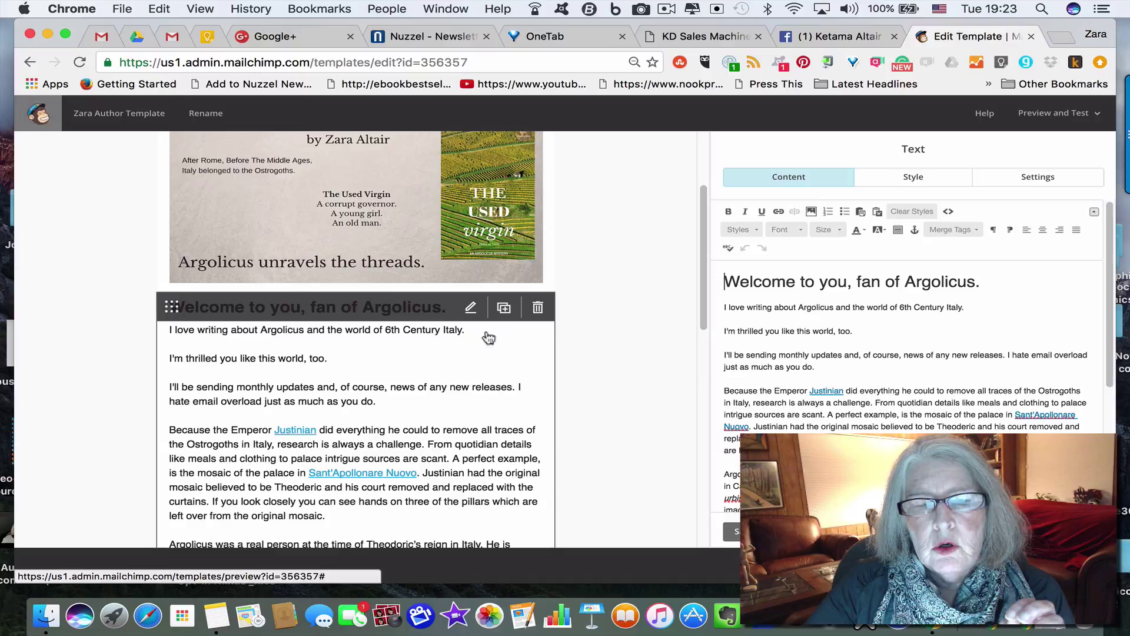
pyautogui.moveTo(702, 298); pyautogui.dragTo(579, 452)
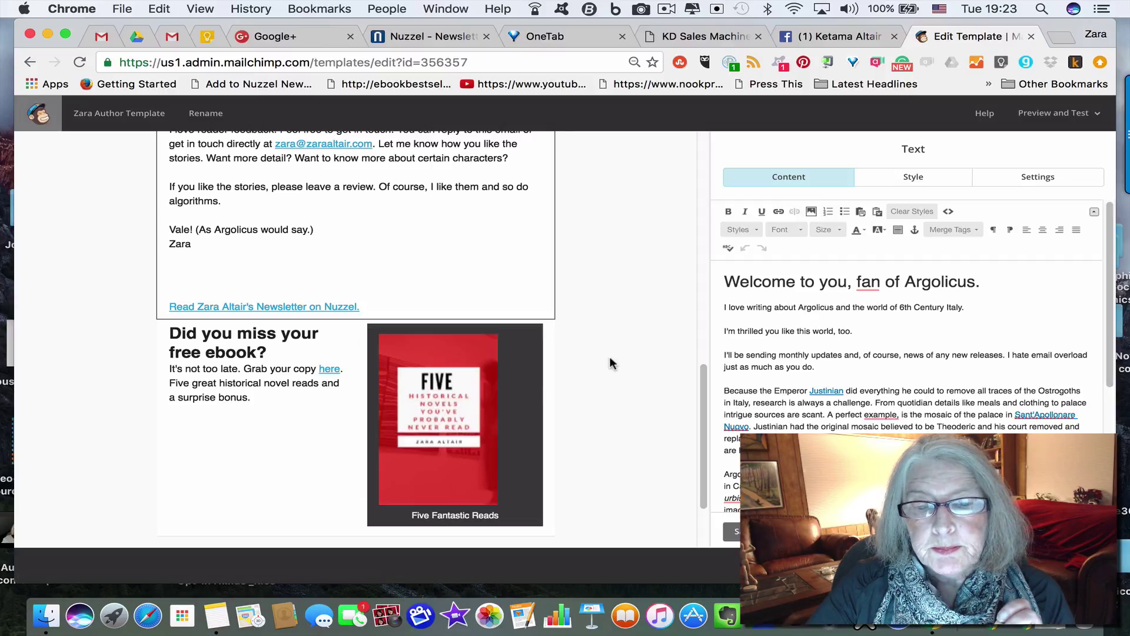
pyautogui.moveTo(700, 397); pyautogui.dragTo(700, 352)
pyautogui.scroll(-2, 699, 350)
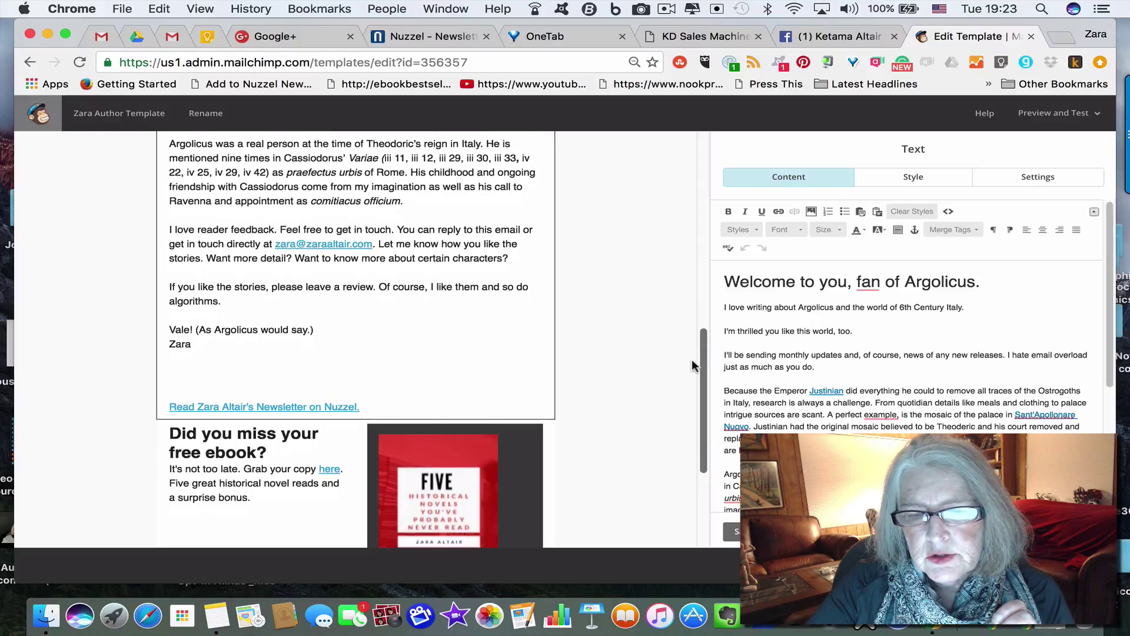
# - Close the welcome text editor and leave the template editor for the Templates list
pyautogui.click(731, 531)
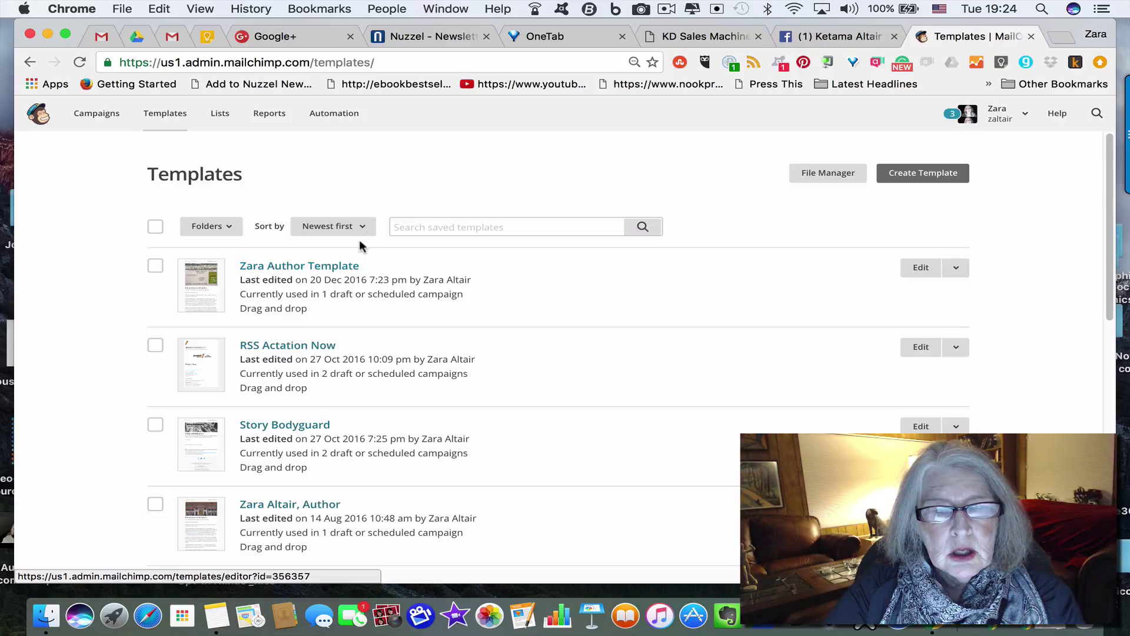
# - Go to Automation and find the author list's Welcome! workflow (69 sends, 44 opens, 4 clicks)
pyautogui.click(328, 114)
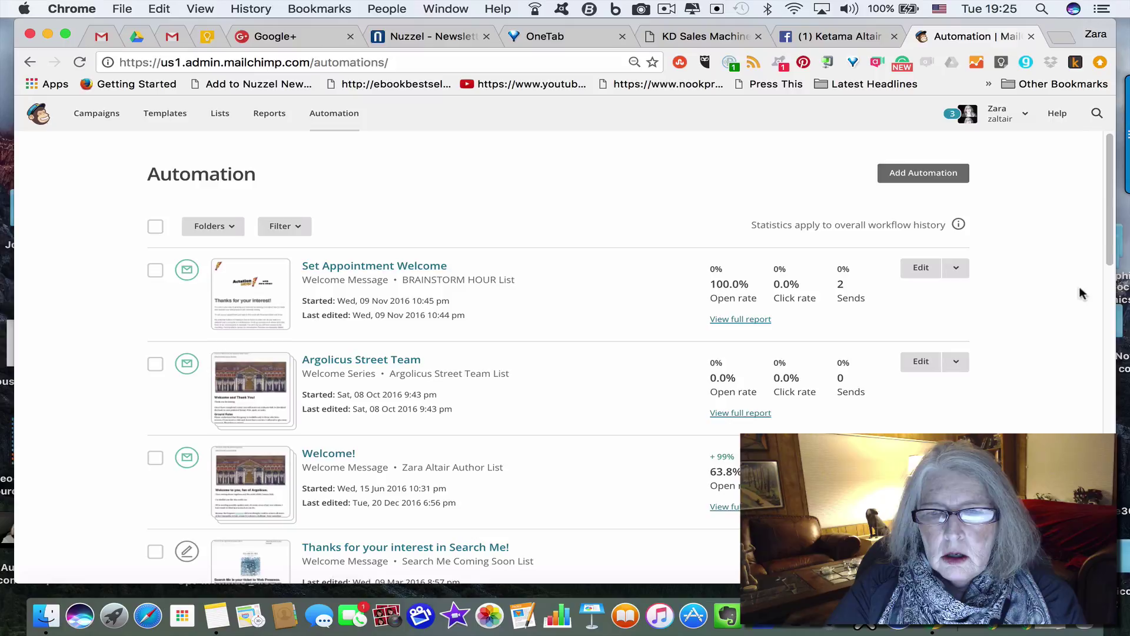
pyautogui.scroll(-1, 1105, 254)
pyautogui.scroll(-3, 1097, 280)
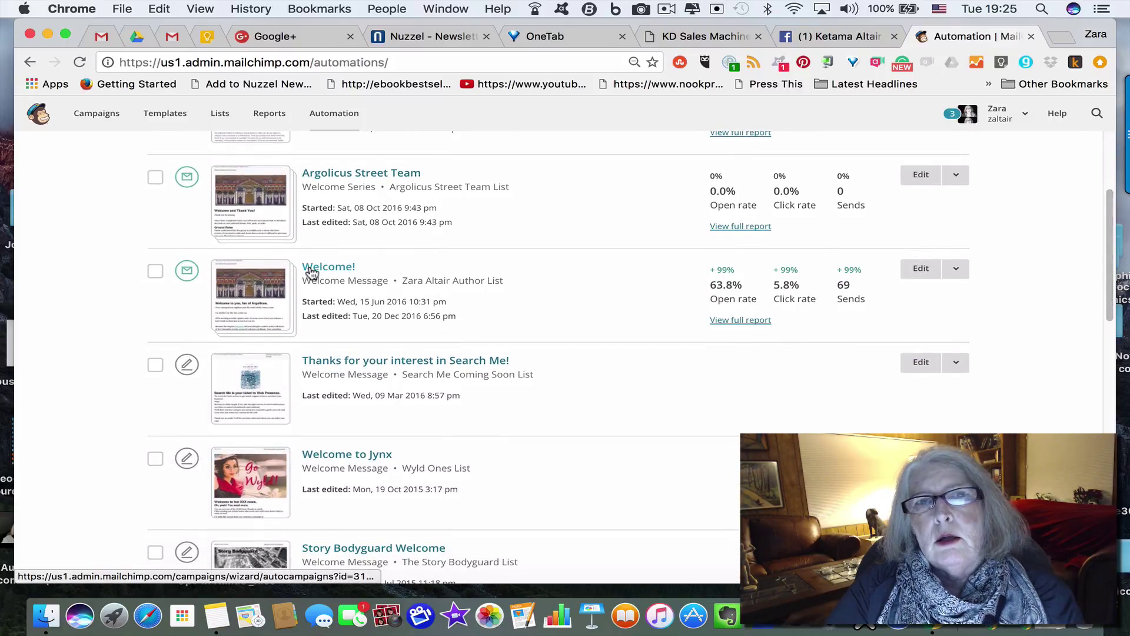
pyautogui.moveTo(258, 275)
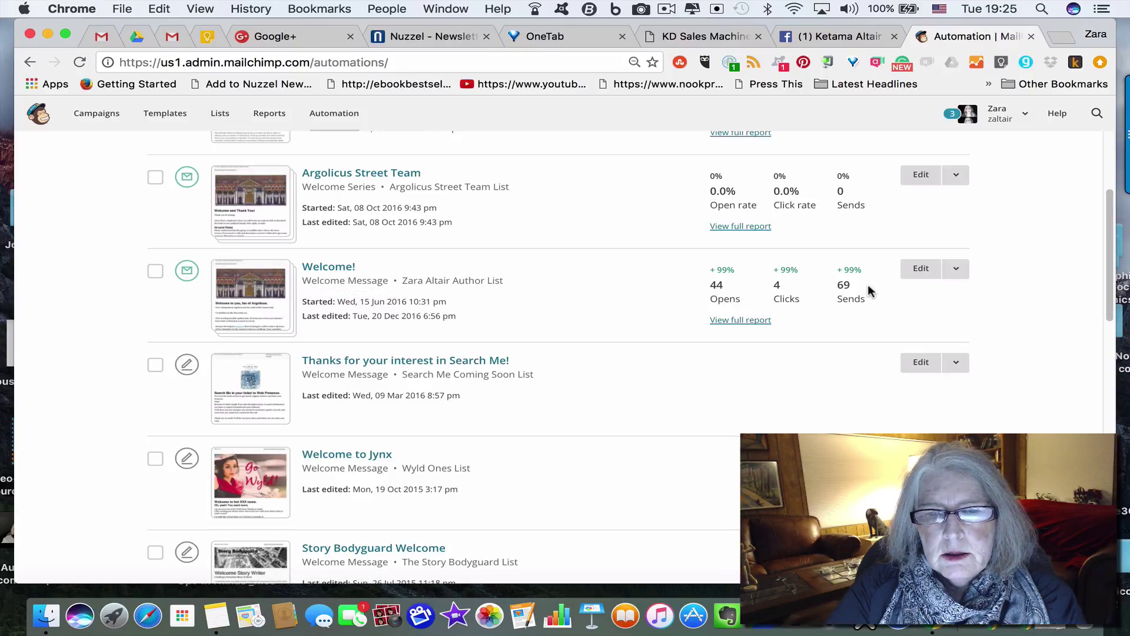
# - Edit the Welcome! workflow and preview its first email, 'Welcome to you, fan of Argolicus.'
pyautogui.click(925, 271)
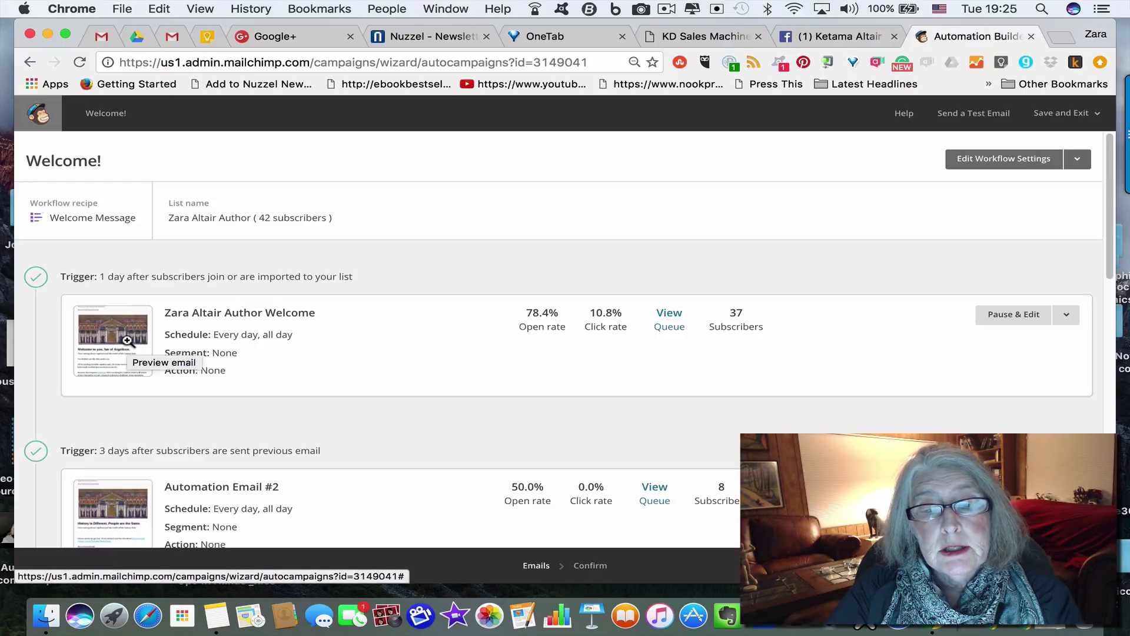
pyautogui.click(126, 340)
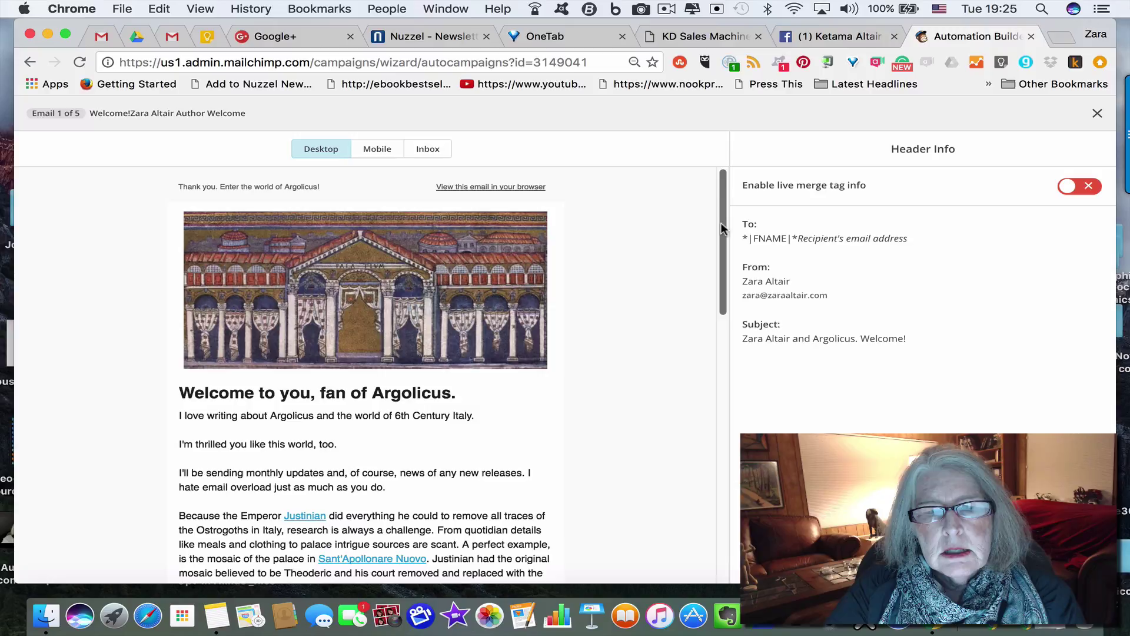
pyautogui.scroll(-5, 721, 227)
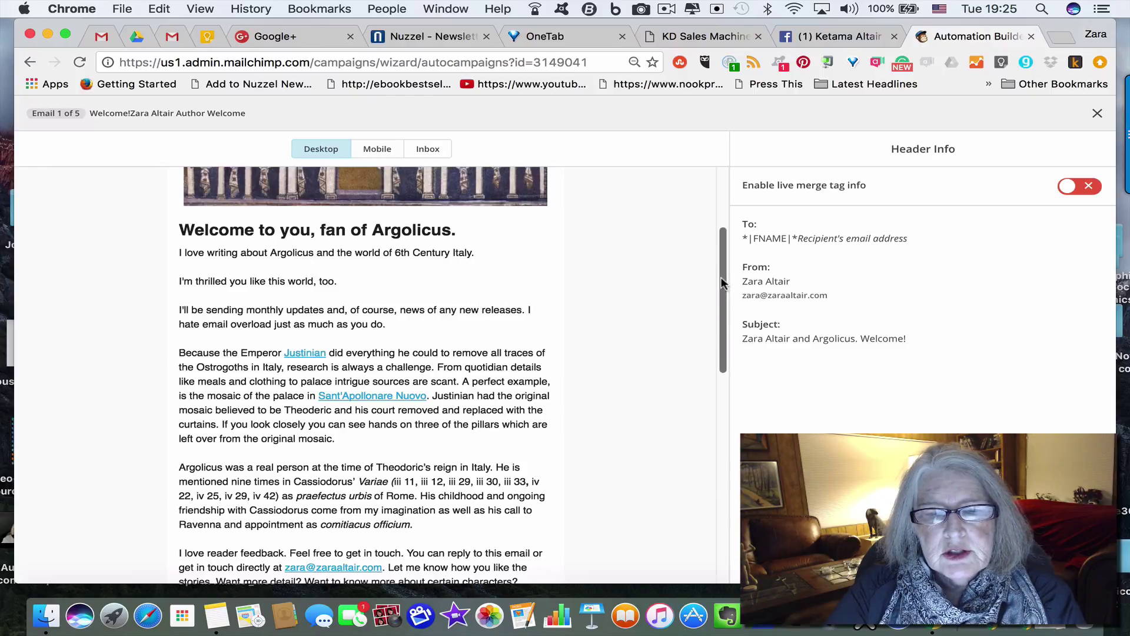
pyautogui.moveTo(722, 281); pyautogui.dragTo(701, 397)
pyautogui.scroll(-4, 700, 398)
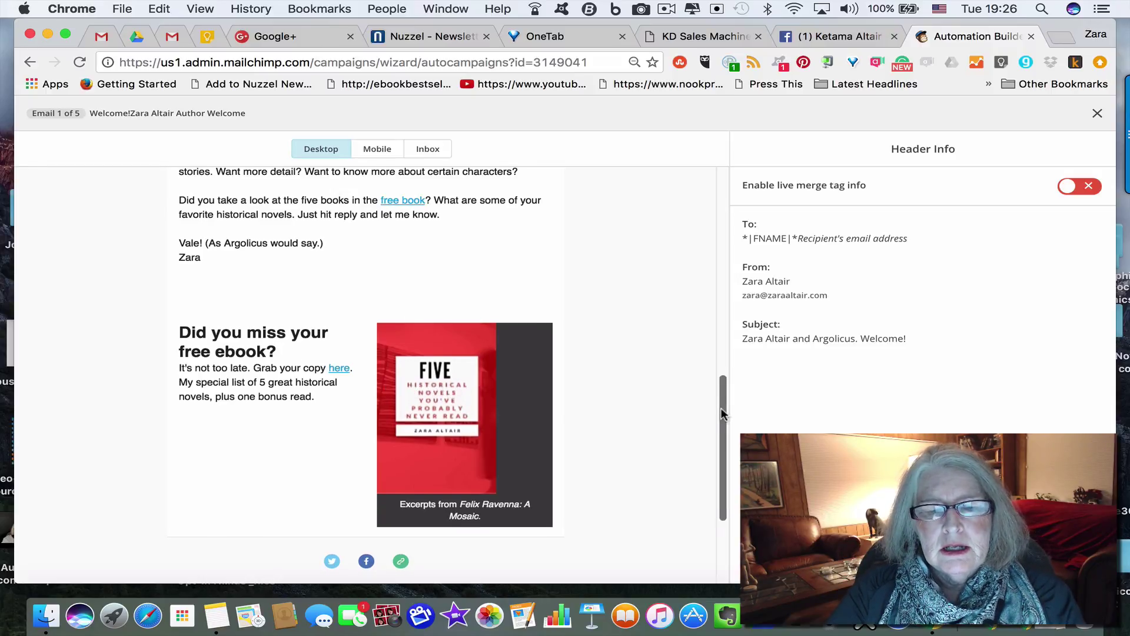
pyautogui.moveTo(722, 408); pyautogui.dragTo(725, 205)
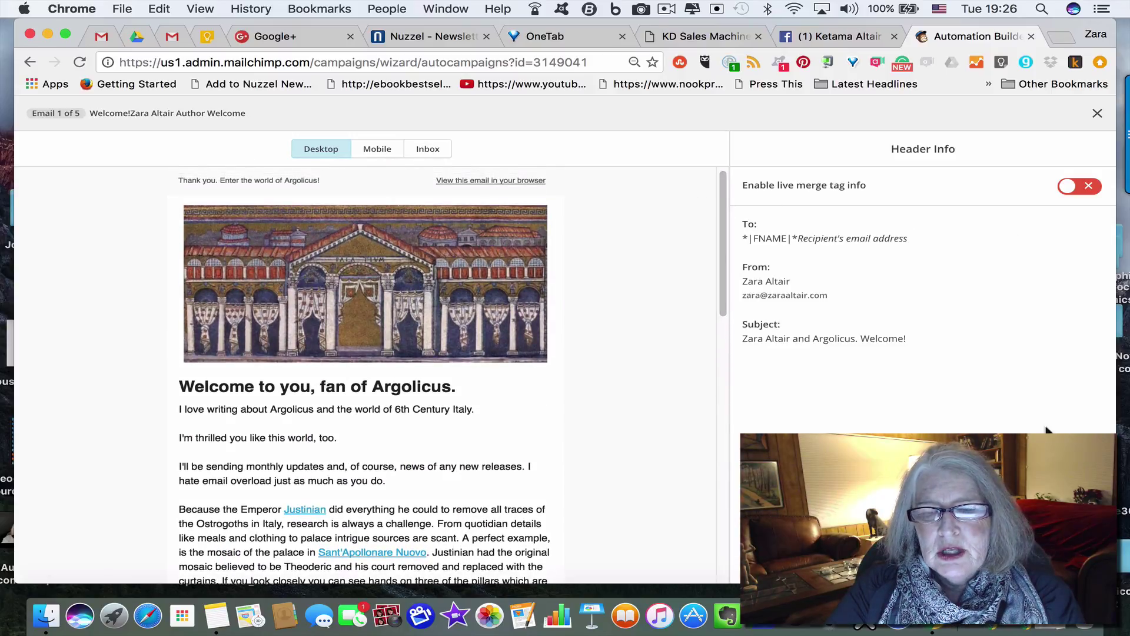
# - Close the email preview overlay to see the workflow's 78.4% opens and 10.8% clicks
pyautogui.click(1096, 114)
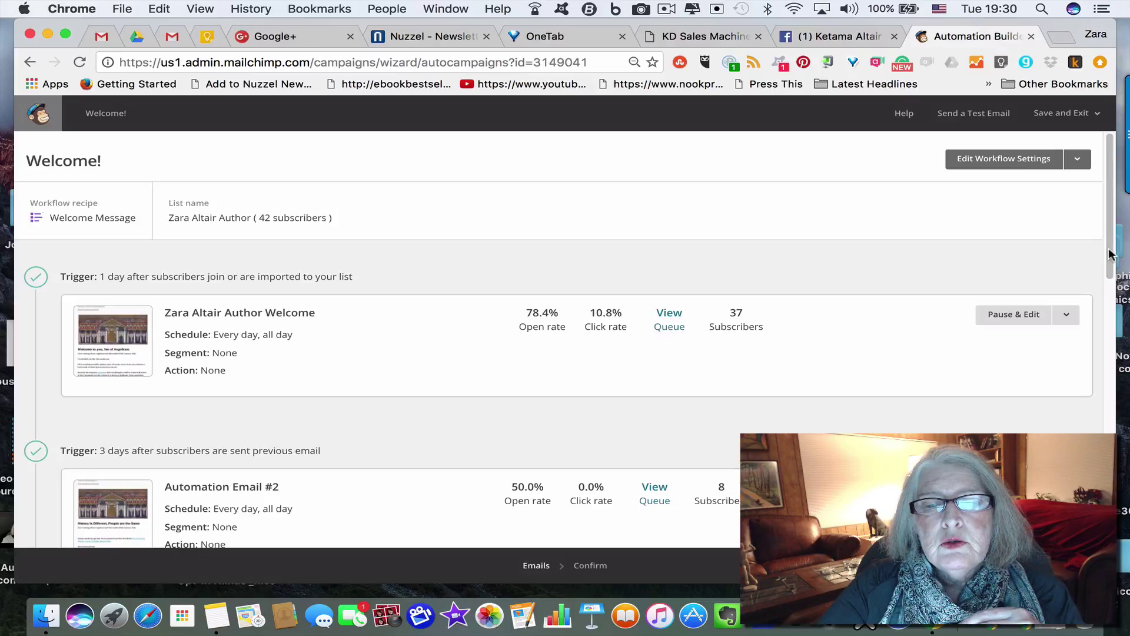
pyautogui.scroll(-2, 1107, 265)
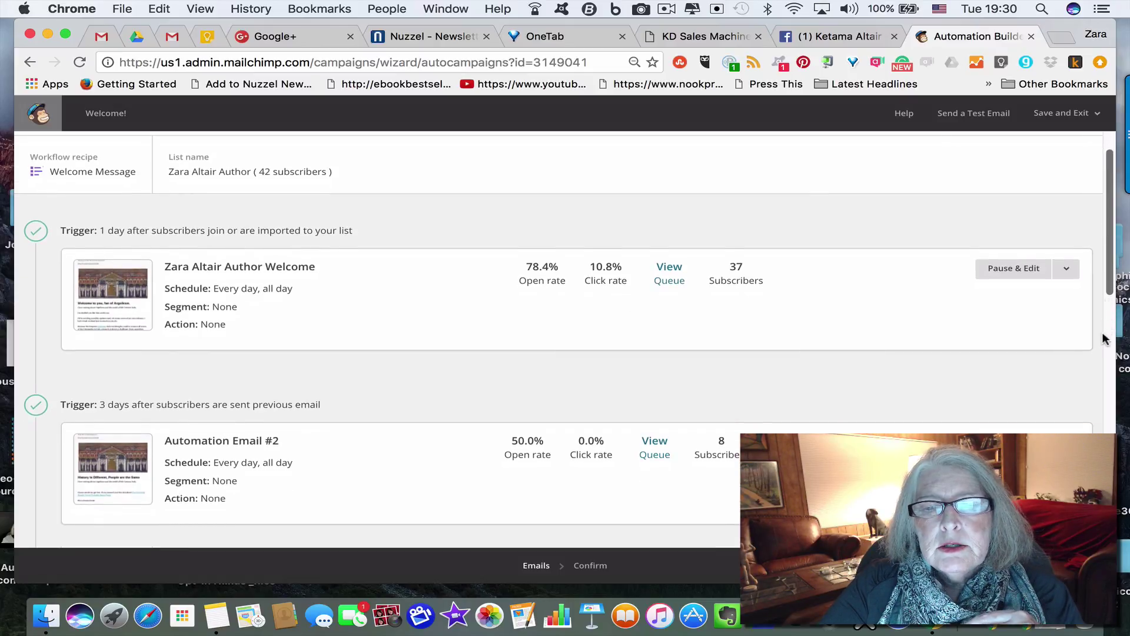
pyautogui.scroll(-5, 1104, 327)
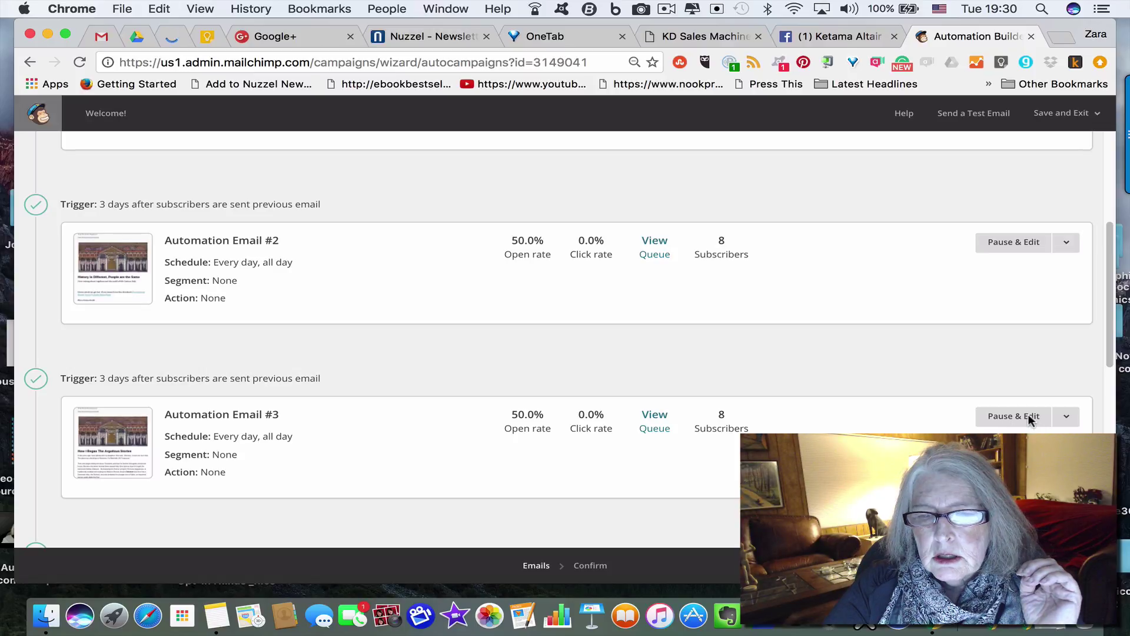
# - Pause Automation Email #3, sent 3 days after the previous email
pyautogui.click(995, 420)
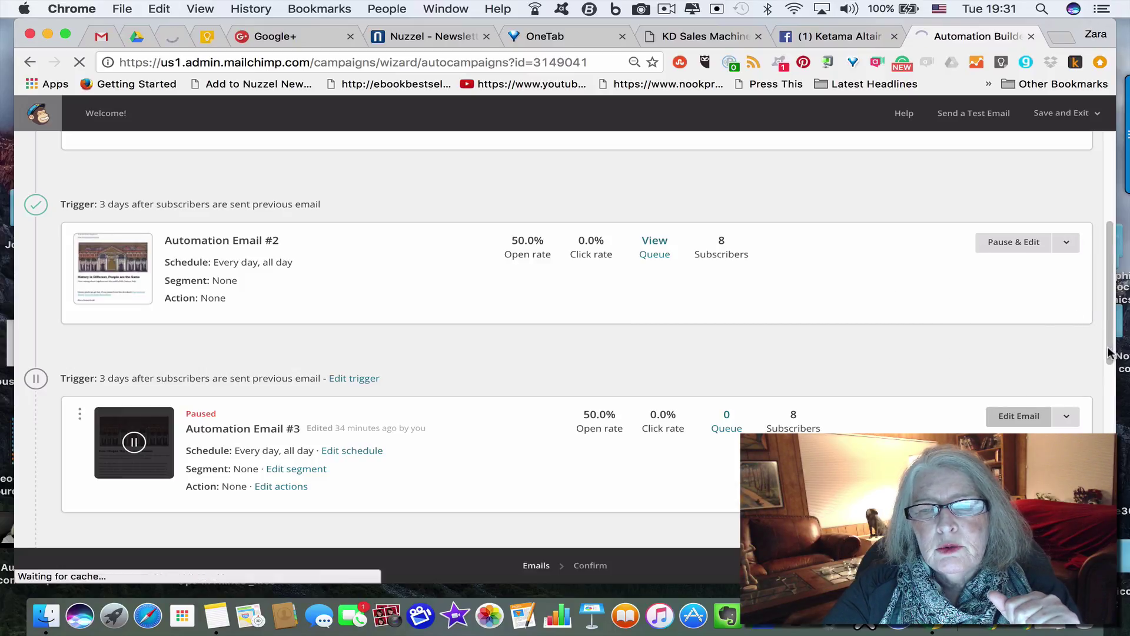
# - Pause Automation Email #5, sent 1 week after the previous email
pyautogui.scroll(-2, 1108, 356)
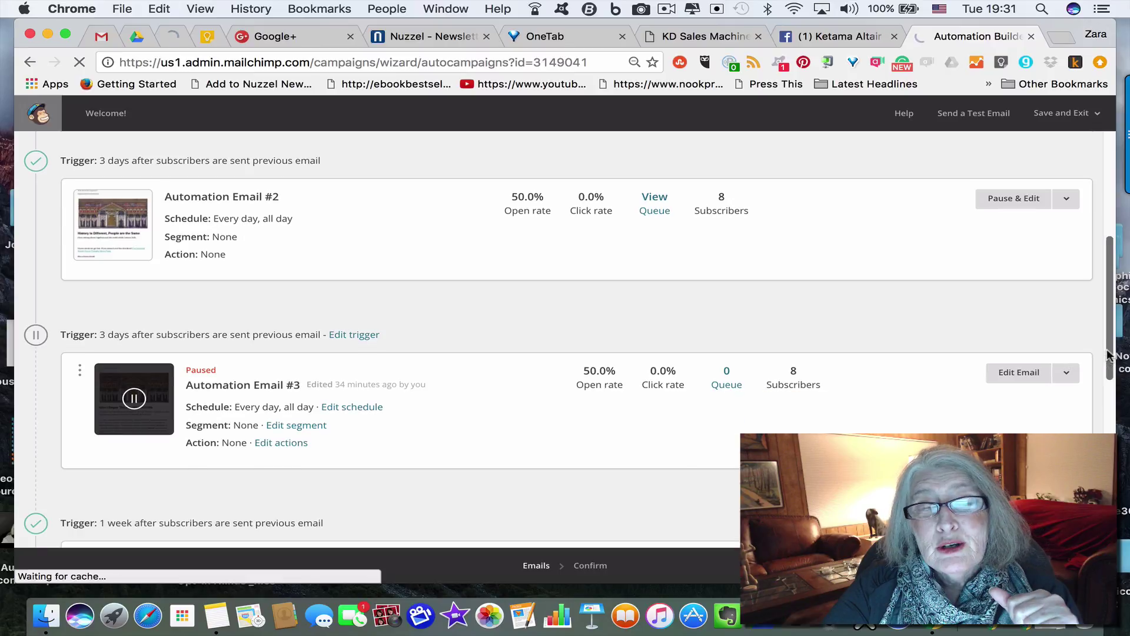
pyautogui.scroll(-1, 1109, 365)
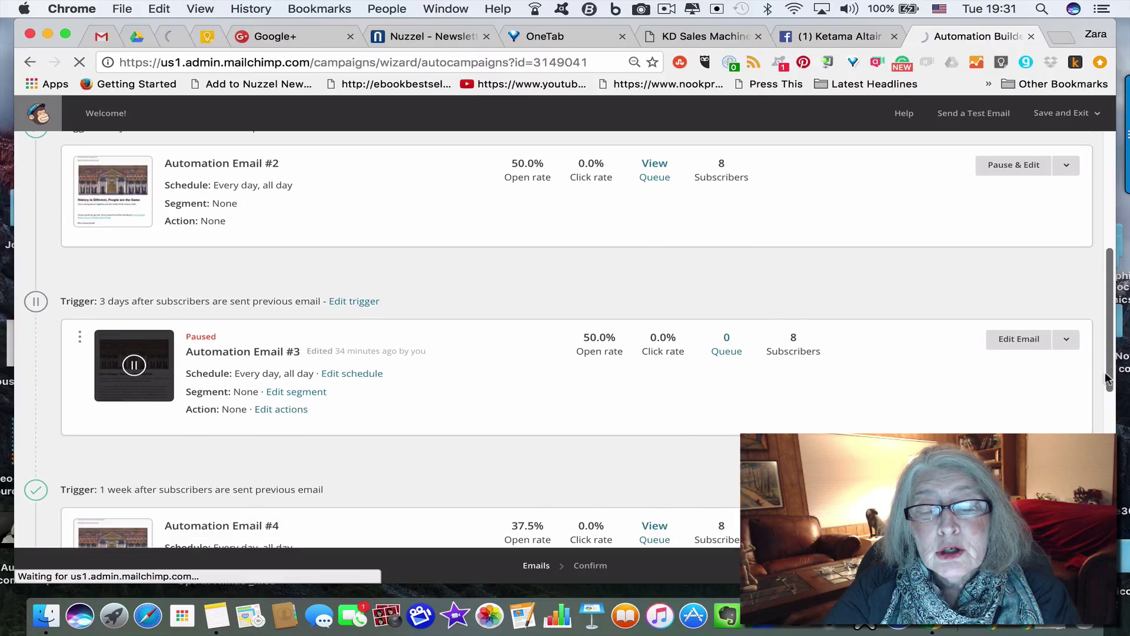
pyautogui.scroll(-7, 1109, 366)
pyautogui.scroll(-7, 1096, 431)
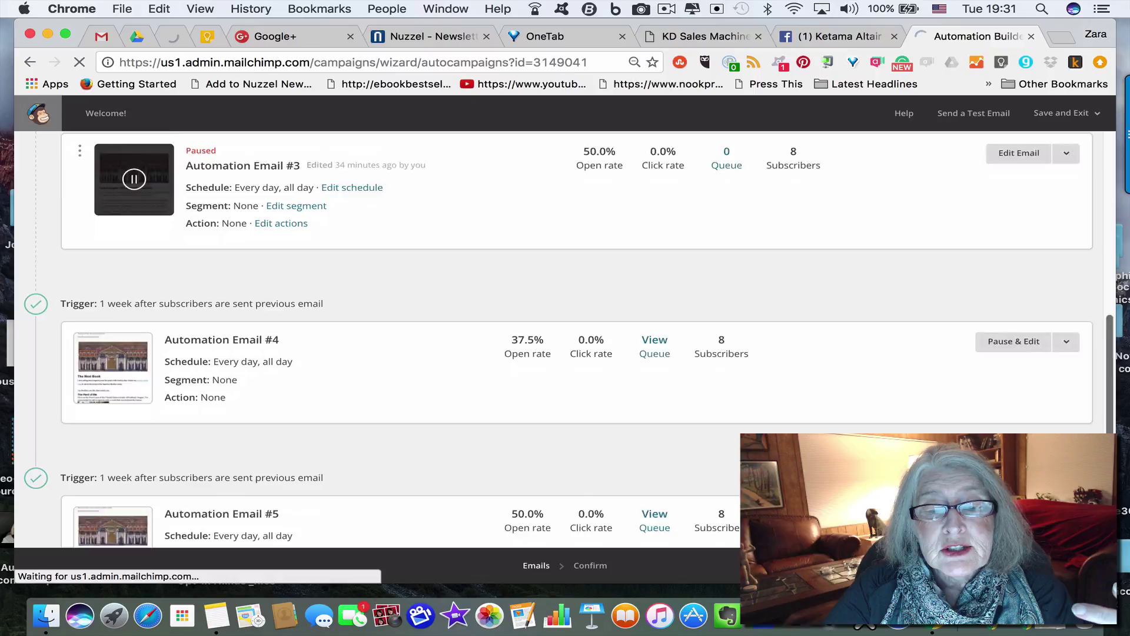
pyautogui.scroll(-1, 1009, 371)
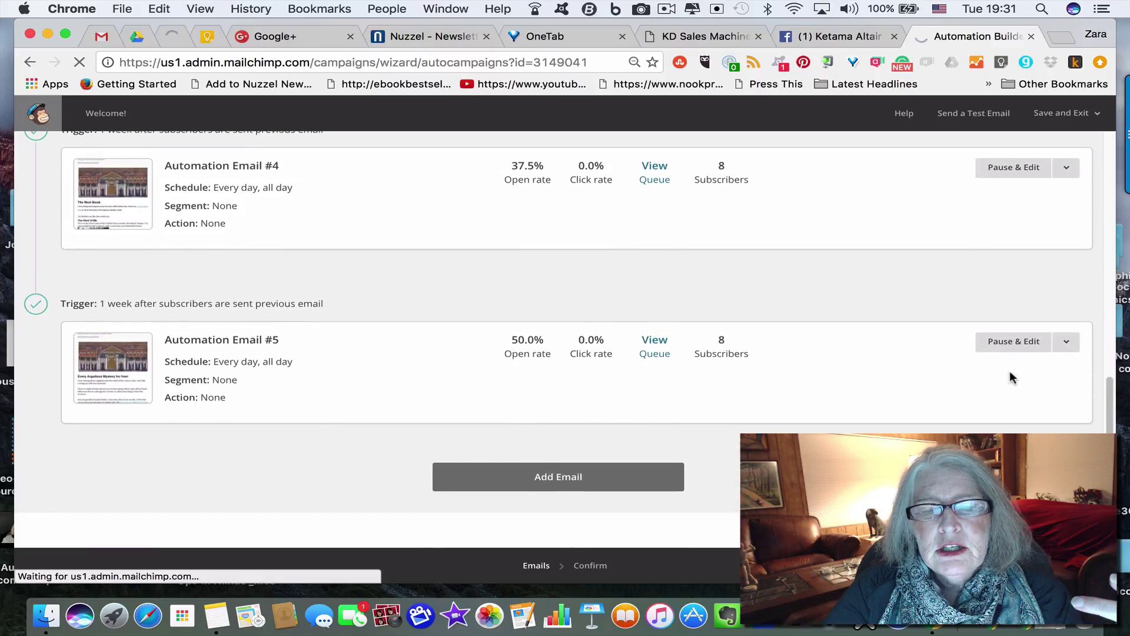
pyautogui.click(998, 345)
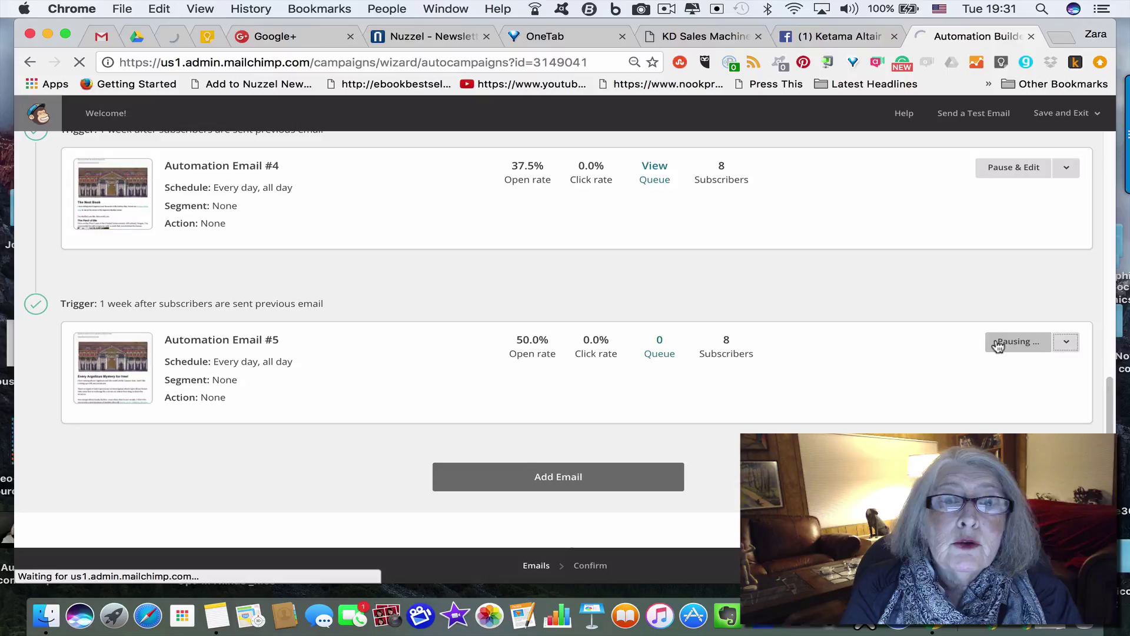
# - Open paused Automation Email #3, 'How I Began The Argolicus Stories', in the design editor
pyautogui.click(998, 346)
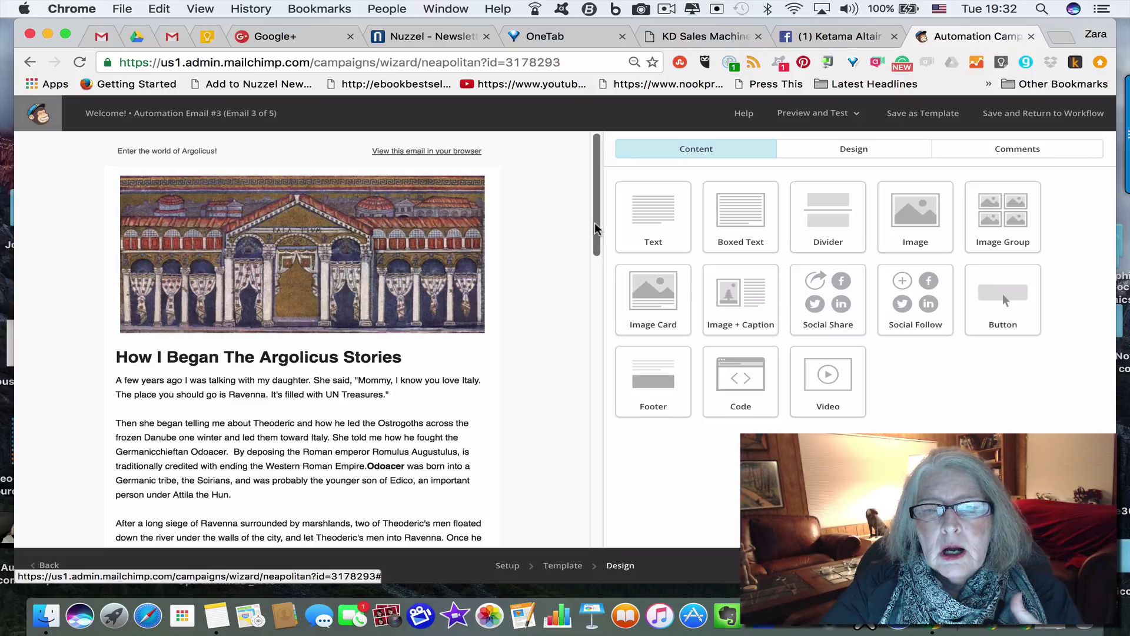
pyautogui.scroll(-10, 569, 306)
pyautogui.scroll(-5, 568, 370)
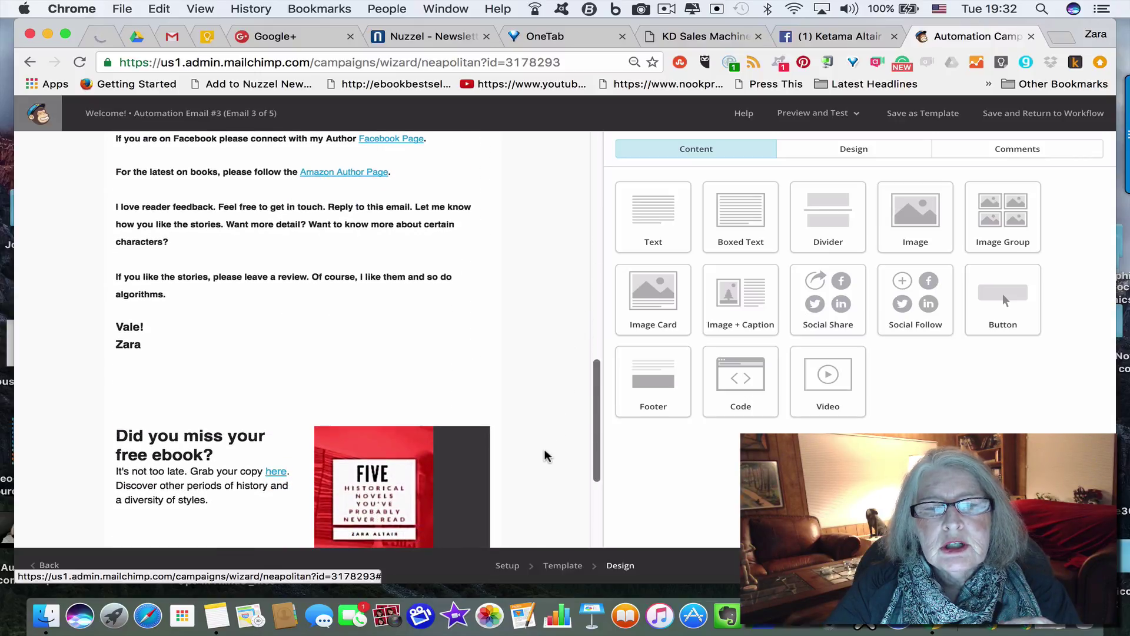
pyautogui.scroll(7, 546, 453)
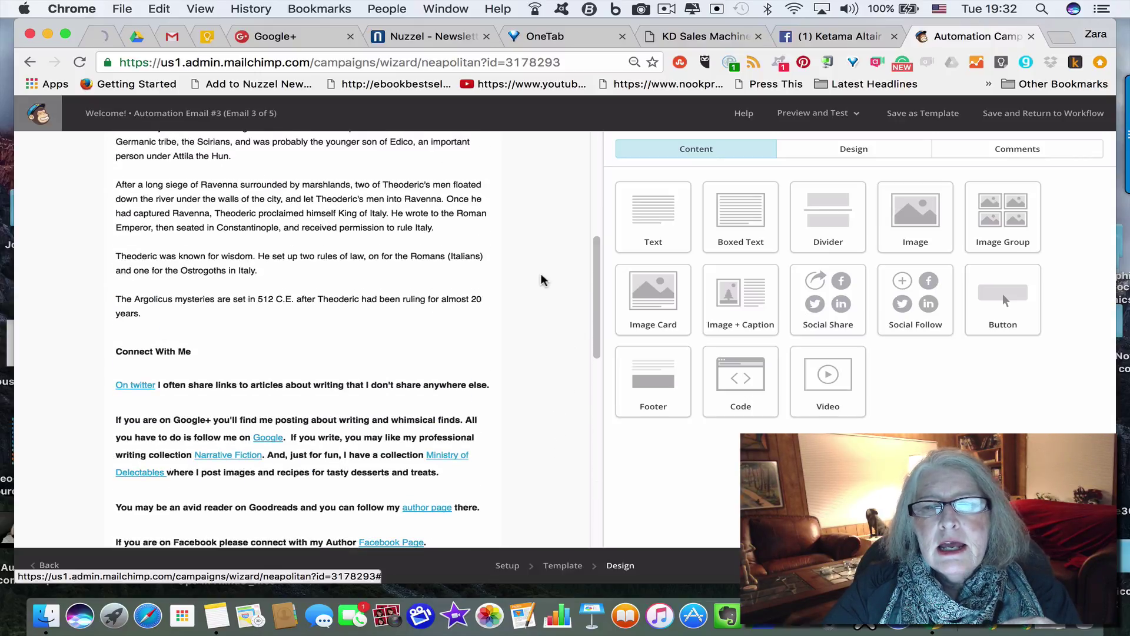